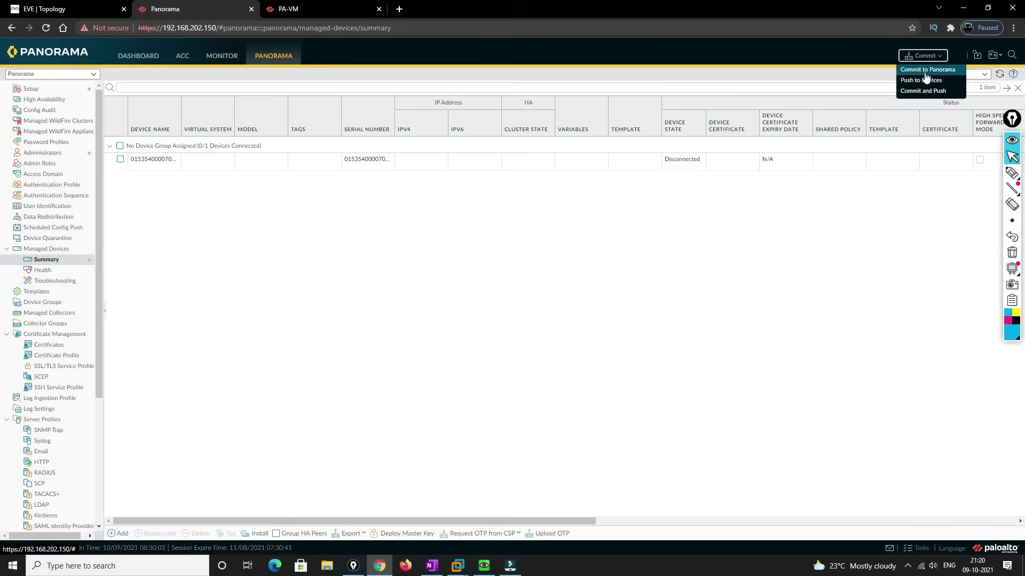
# - Cancel Commit and Push and instead commit the pending configuration to Panorama only
pyautogui.click(809, 185)
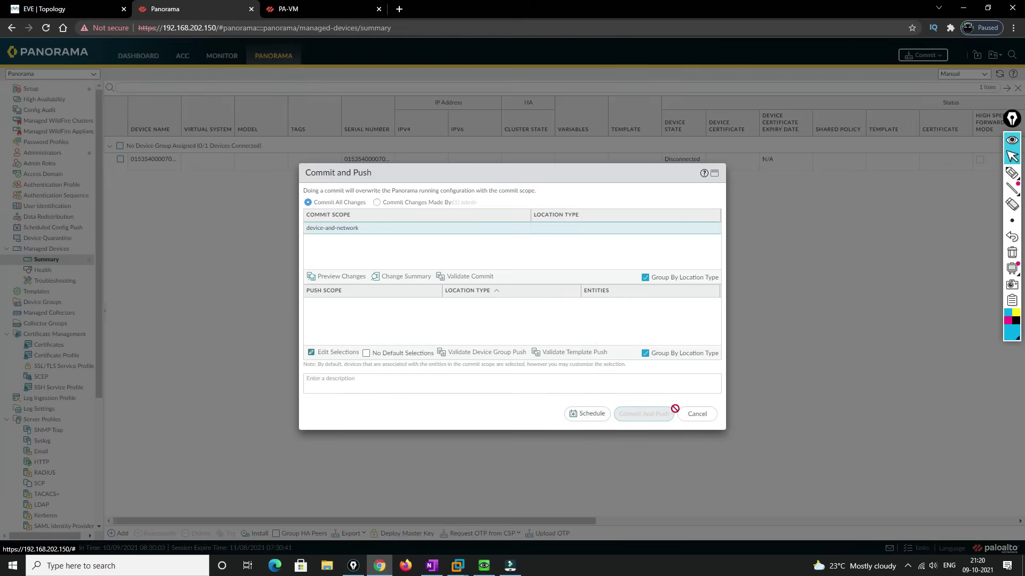
pyautogui.click(699, 416)
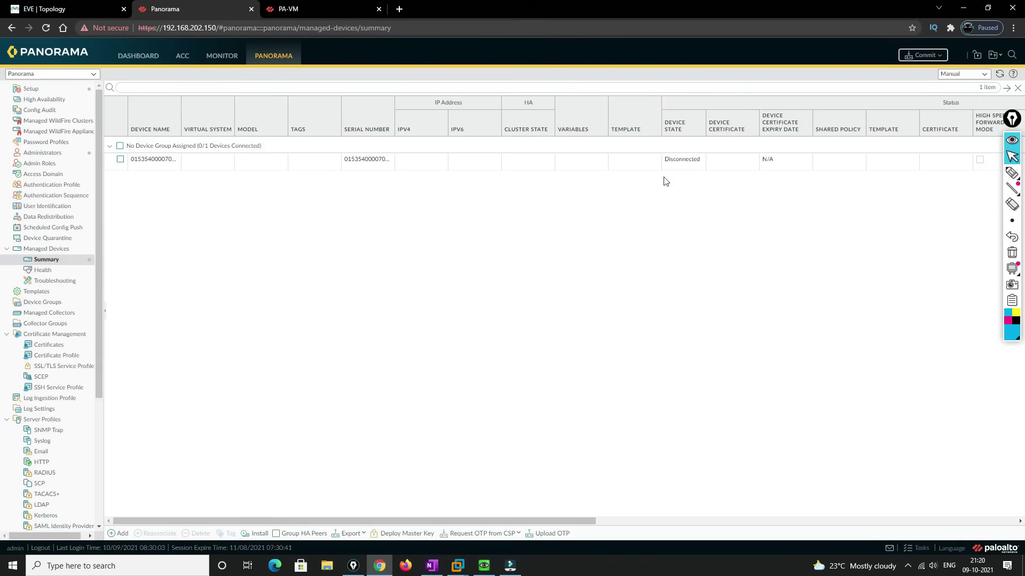
pyautogui.click(923, 55)
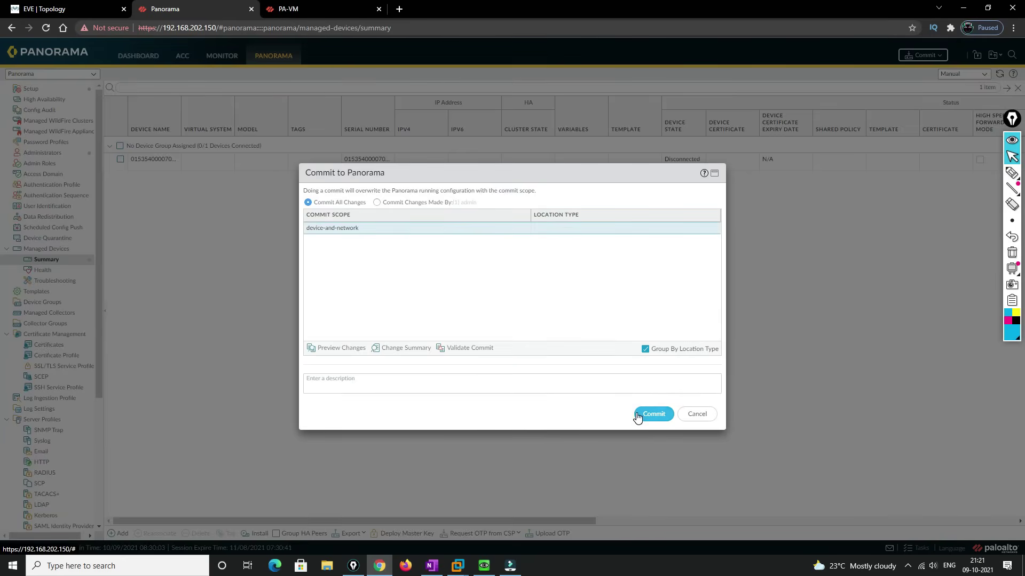
pyautogui.click(653, 414)
pyautogui.click(41, 5)
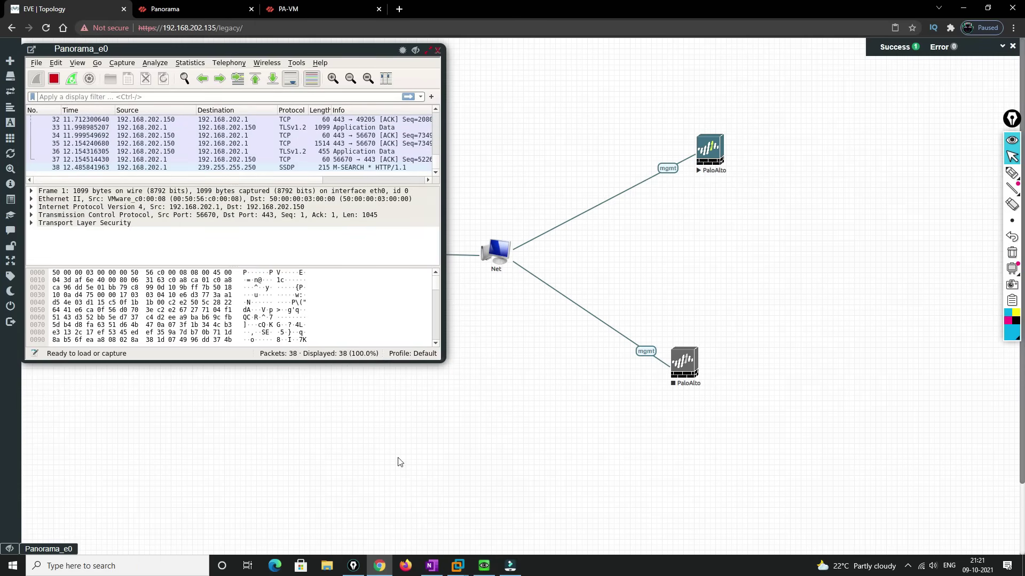
# - Dismiss the successful commit status and refresh the Managed Devices table twice
pyautogui.click(206, 6)
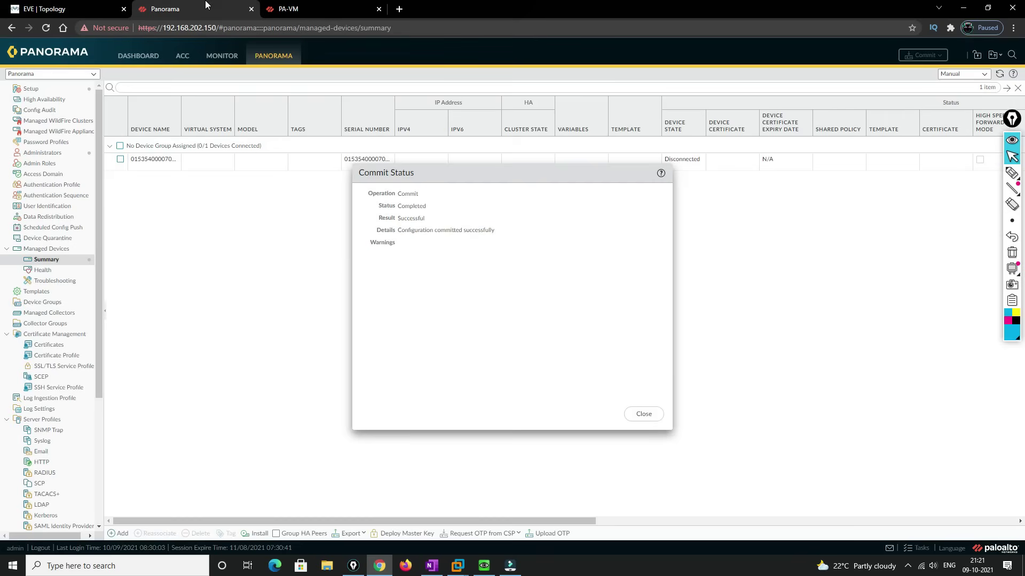
pyautogui.click(638, 414)
pyautogui.click(999, 76)
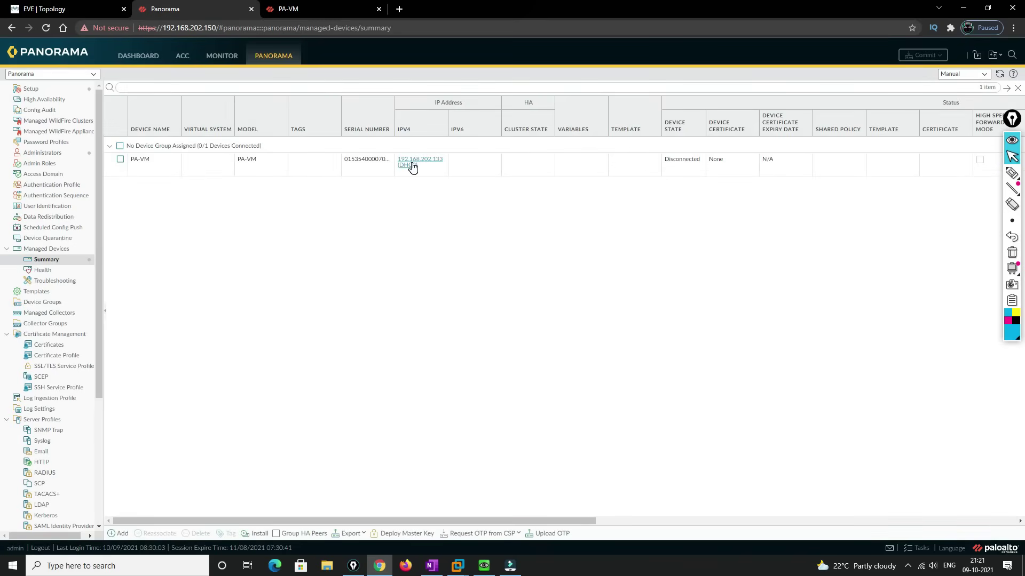
pyautogui.click(998, 75)
# - Dismiss the PA-VM firewall's commit status and return to Panorama
pyautogui.click(317, 8)
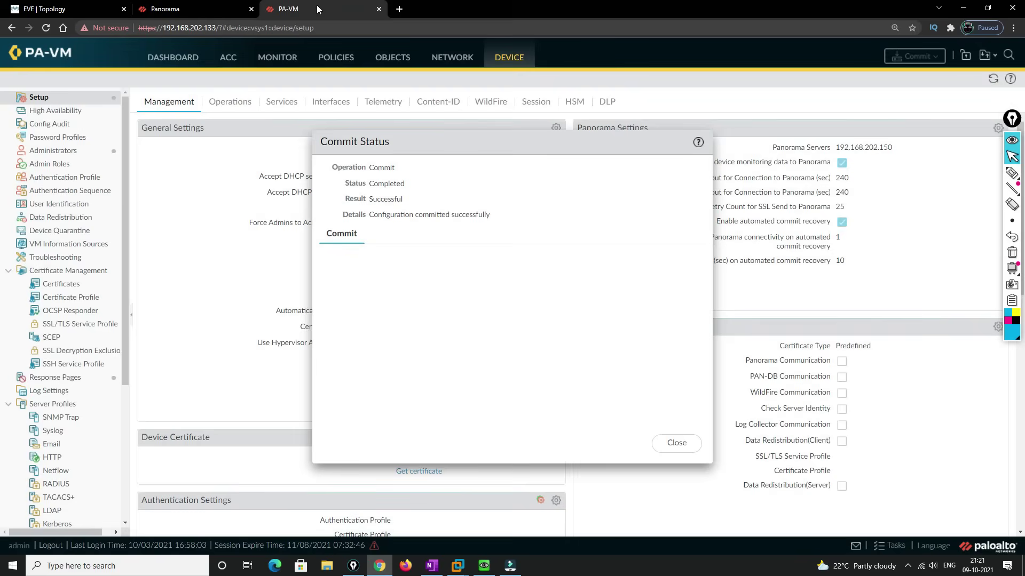
pyautogui.click(693, 449)
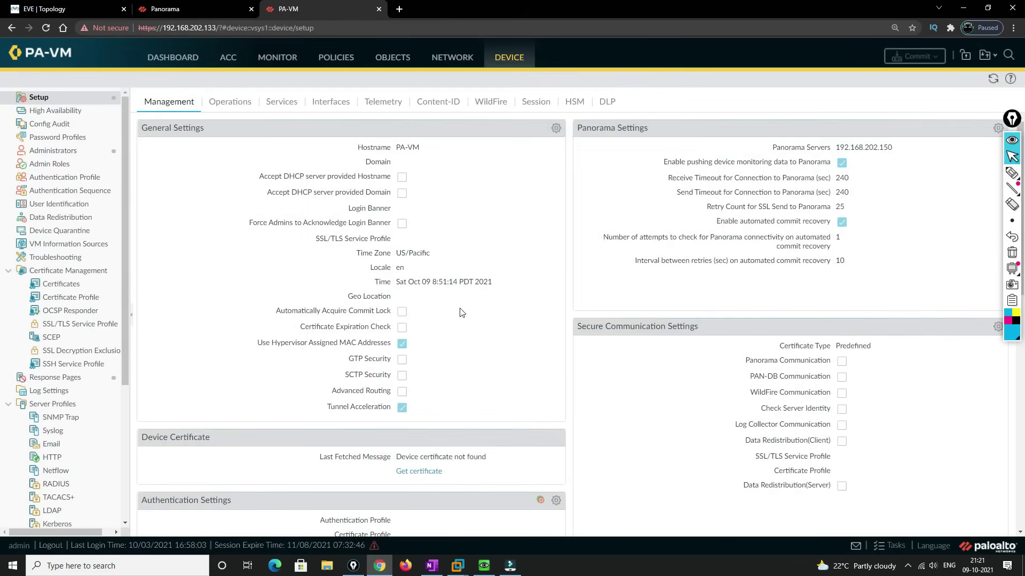
pyautogui.click(193, 7)
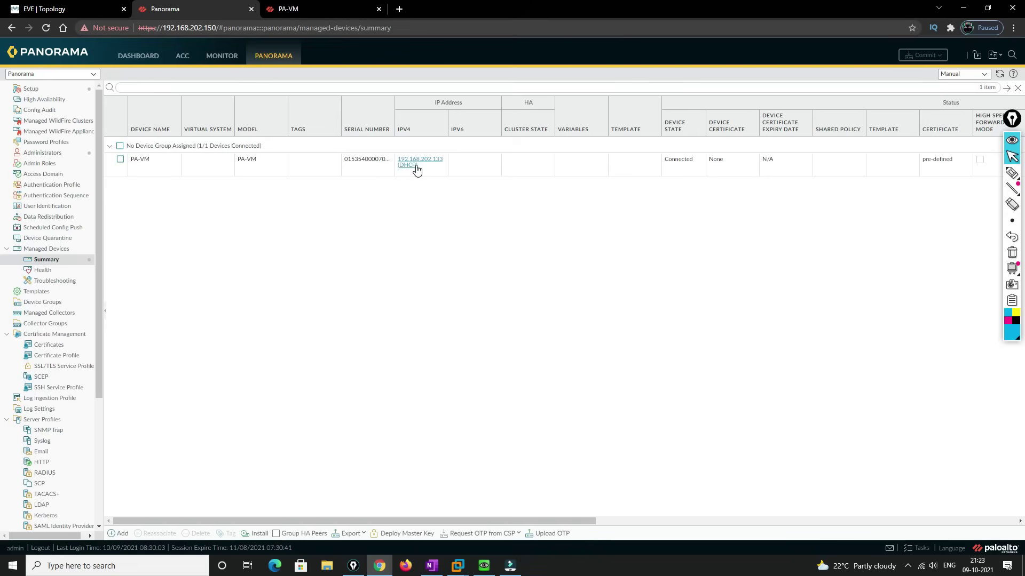
# - Review PA-VM's commit status: the Panorama connectivity check and TCP channel failed, so the configuration reverted
pyautogui.click(999, 74)
pyautogui.click(292, 17)
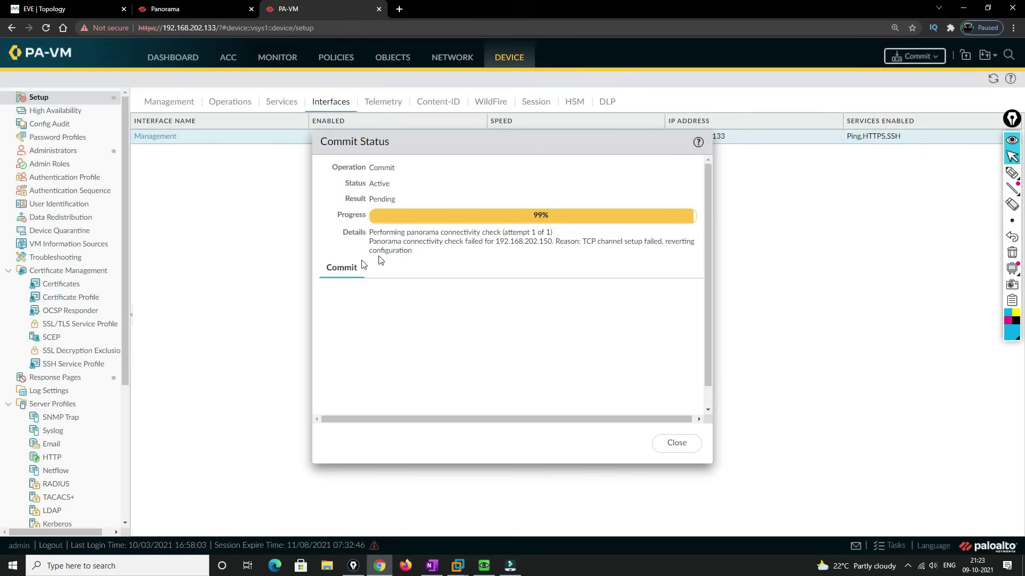
pyautogui.moveTo(371, 231); pyautogui.dragTo(549, 232)
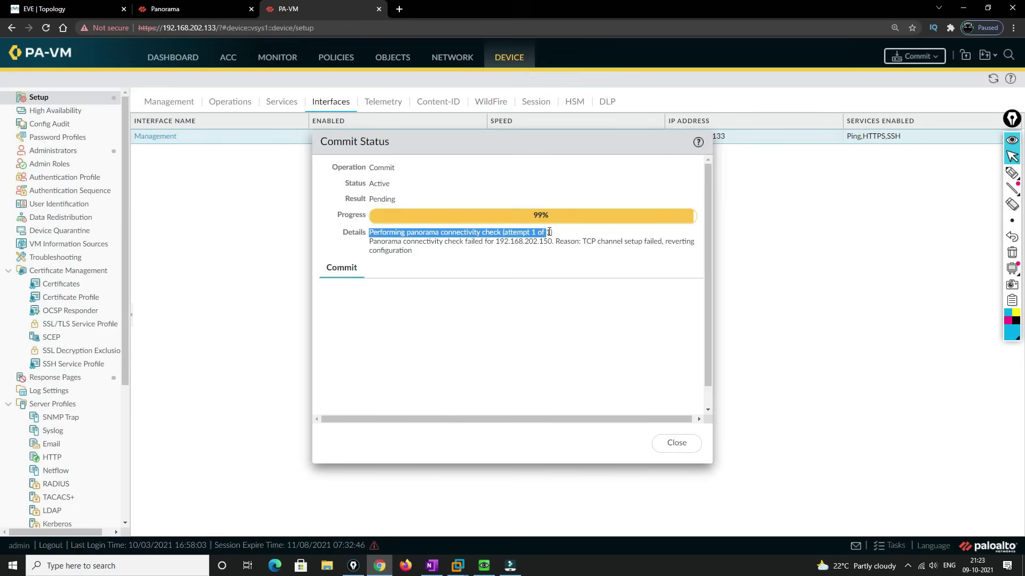
pyautogui.moveTo(419, 242); pyautogui.dragTo(696, 244)
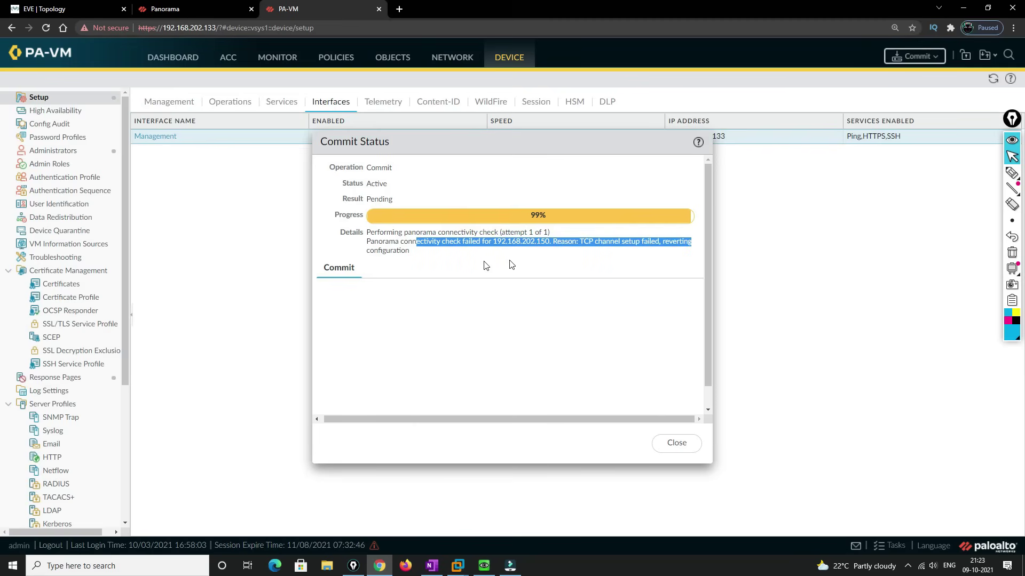
pyautogui.moveTo(371, 250); pyautogui.dragTo(431, 257)
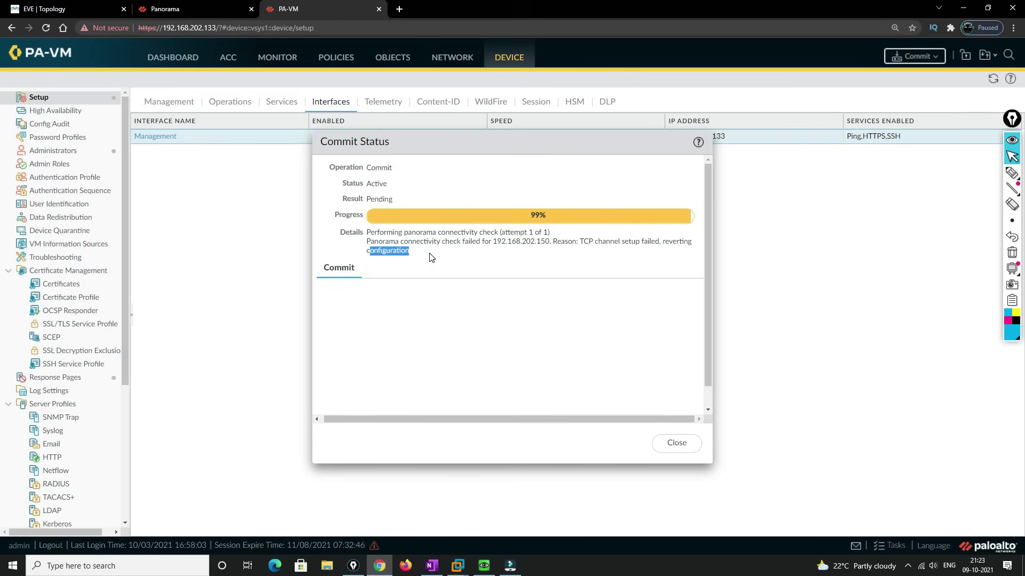
pyautogui.click(676, 443)
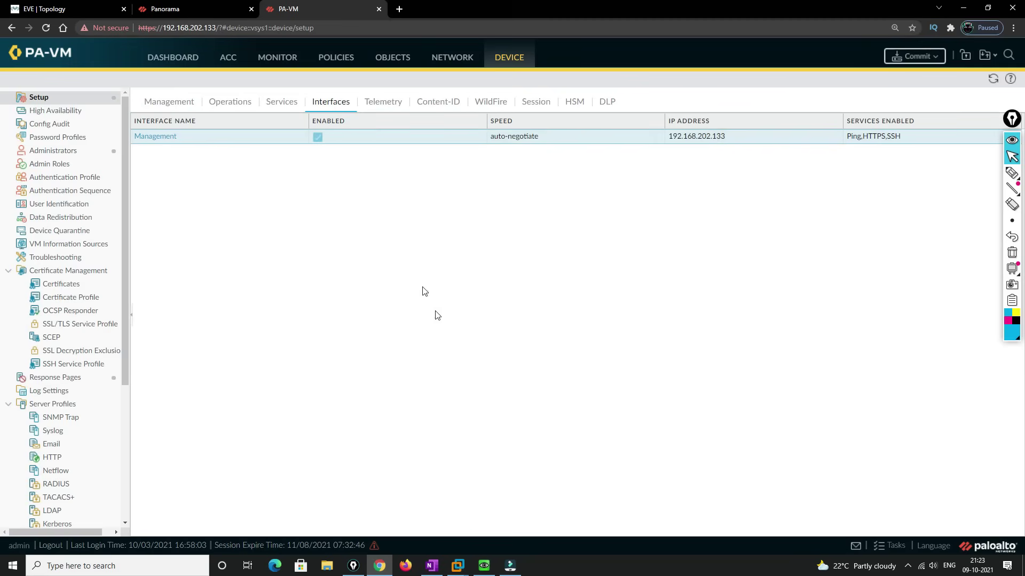
pyautogui.click(196, 8)
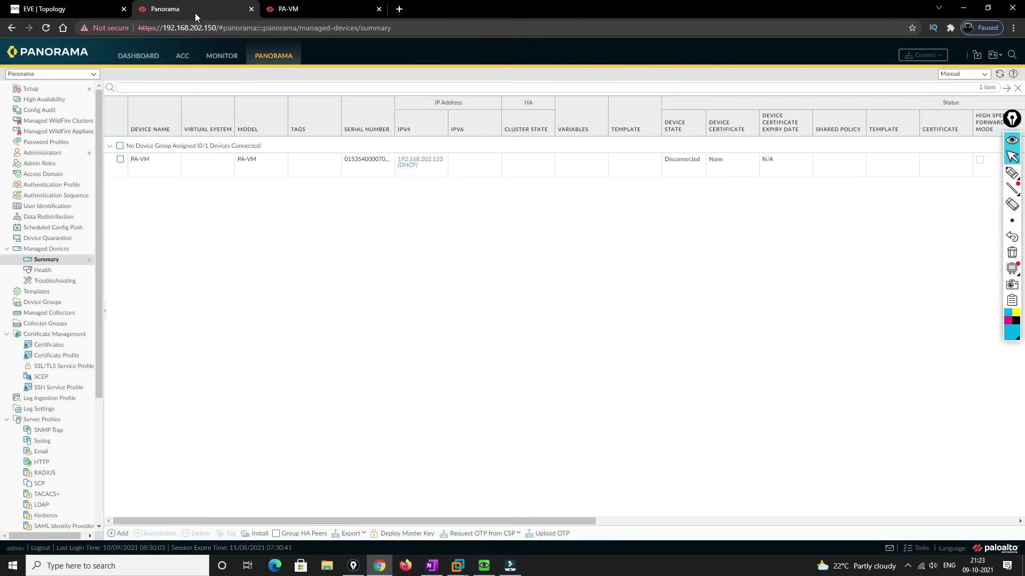
# - Refresh Managed Devices, select PA-VM, and inspect its Panorama server settings without changing them
pyautogui.click(1000, 74)
pyautogui.click(668, 163)
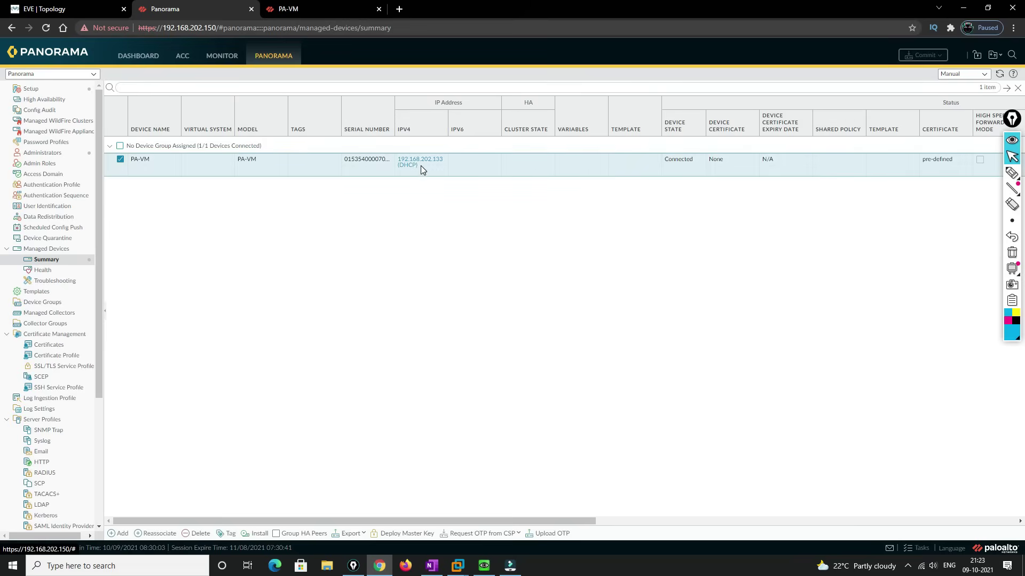
pyautogui.click(309, 8)
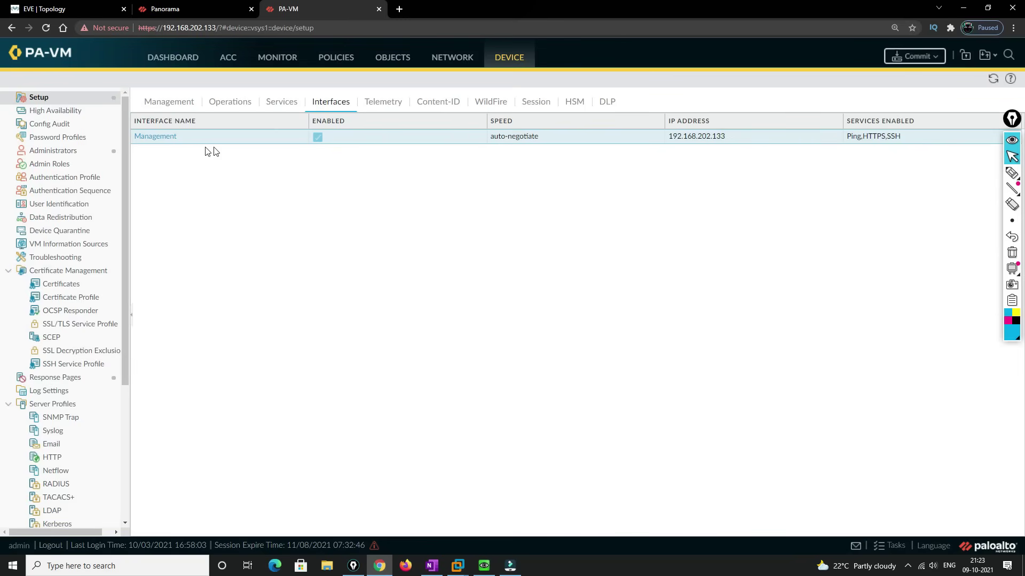
pyautogui.click(159, 104)
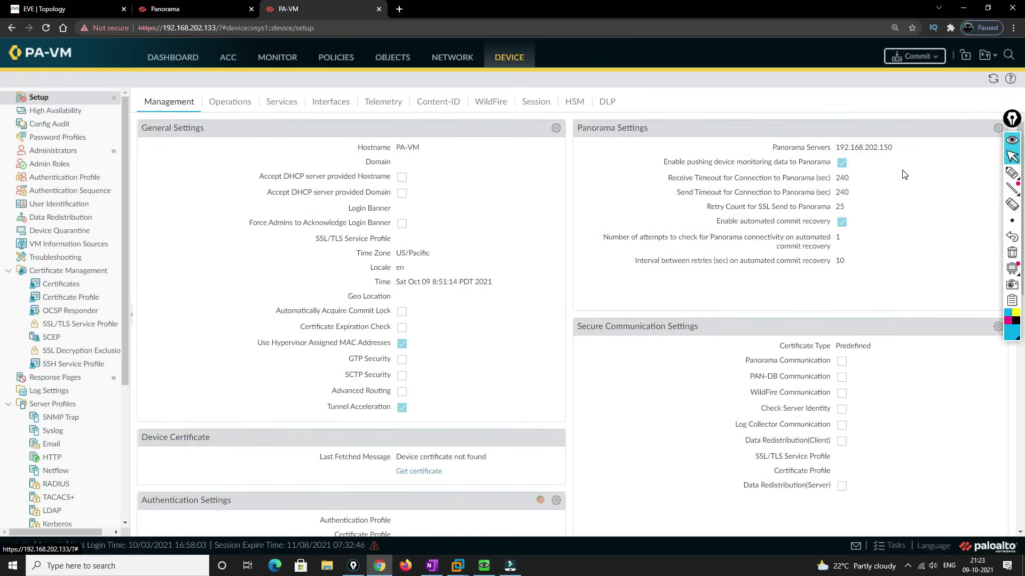
pyautogui.click(997, 129)
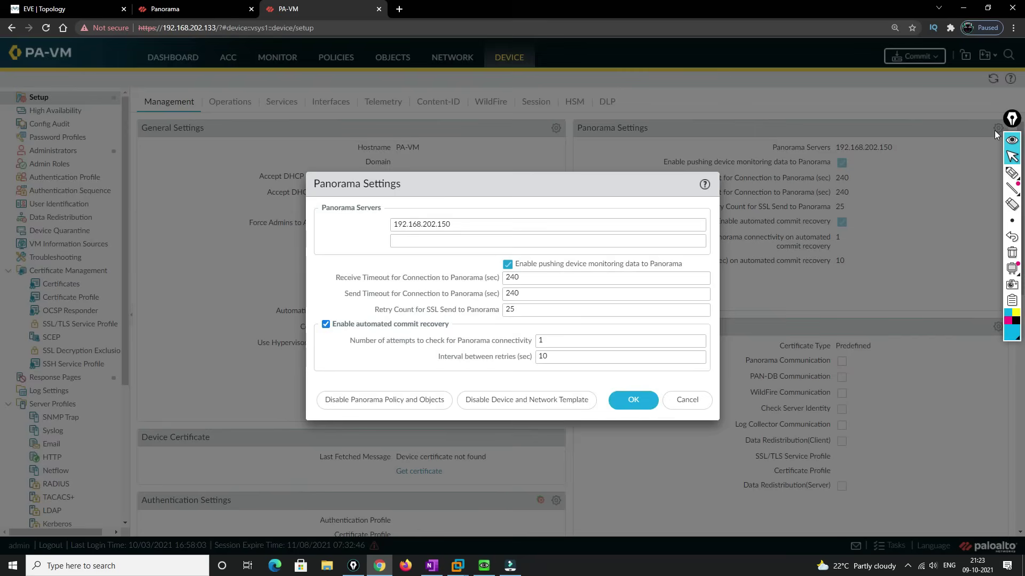
pyautogui.click(687, 401)
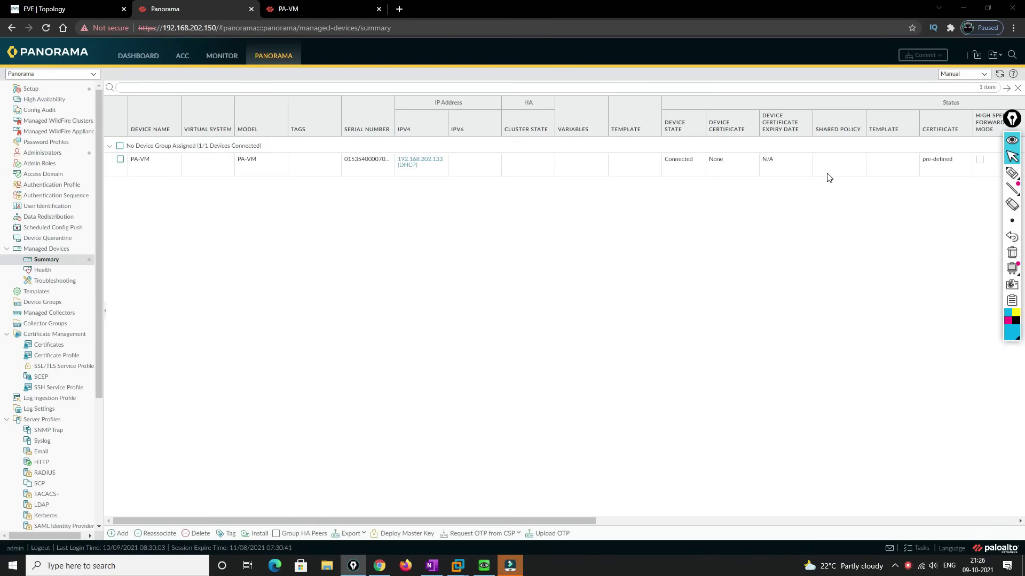
# - With the annotation pen, draw a circled 1, arrows, and the second step below Details
pyautogui.click(1012, 173)
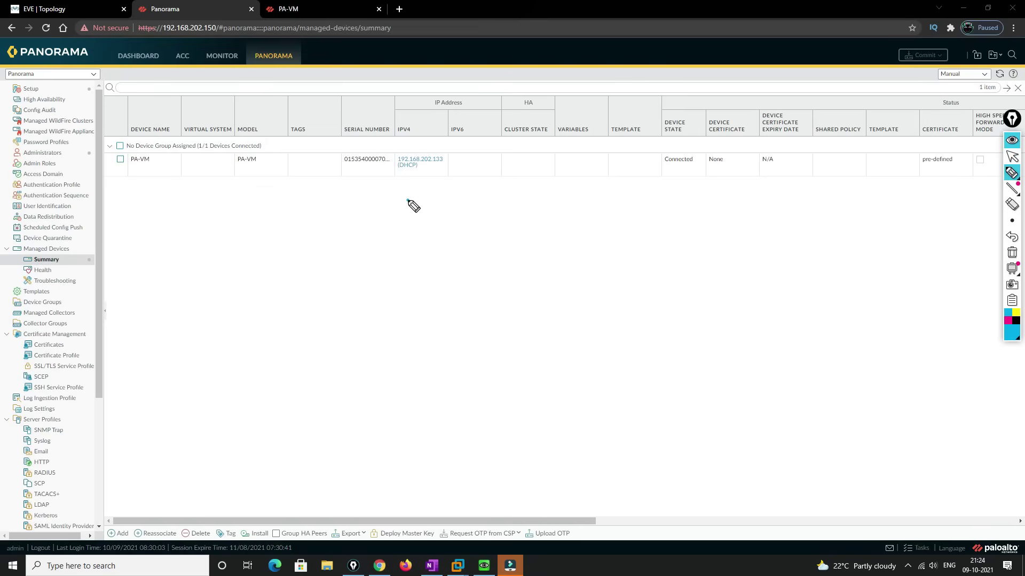
pyautogui.moveTo(411, 201)
pyautogui.mouseDown()
pyautogui.moveTo(413, 211)
pyautogui.moveTo(415, 198)
pyautogui.moveTo(443, 205)
pyautogui.moveTo(481, 184)
pyautogui.mouseUp()
pyautogui.moveTo(447, 214); pyautogui.dragTo(447, 231)
pyautogui.moveTo(447, 232); pyautogui.dragTo(454, 223)
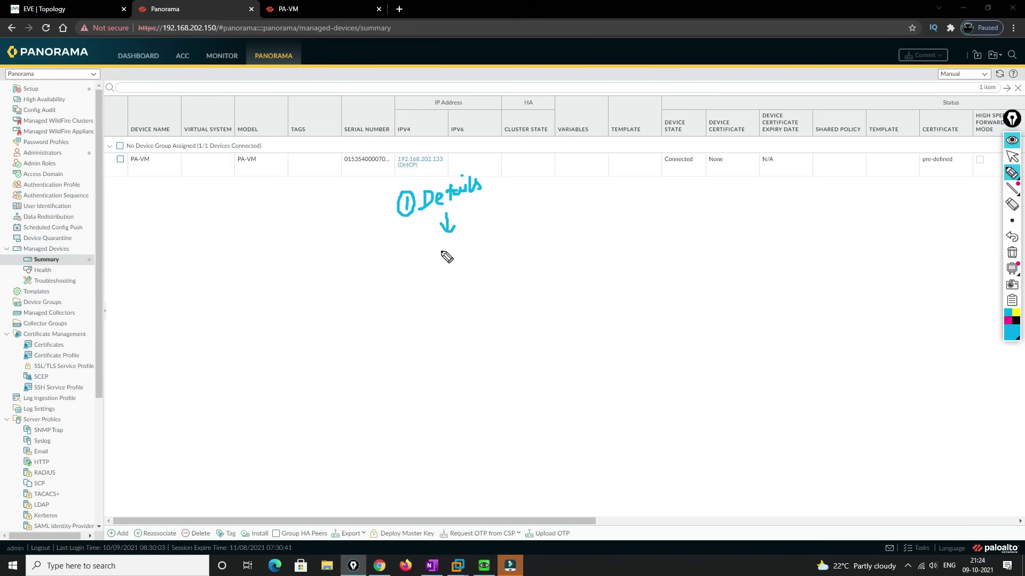
pyautogui.moveTo(448, 248)
pyautogui.mouseDown()
pyautogui.moveTo(441, 265)
pyautogui.moveTo(526, 221)
pyautogui.moveTo(525, 236)
pyautogui.mouseUp()
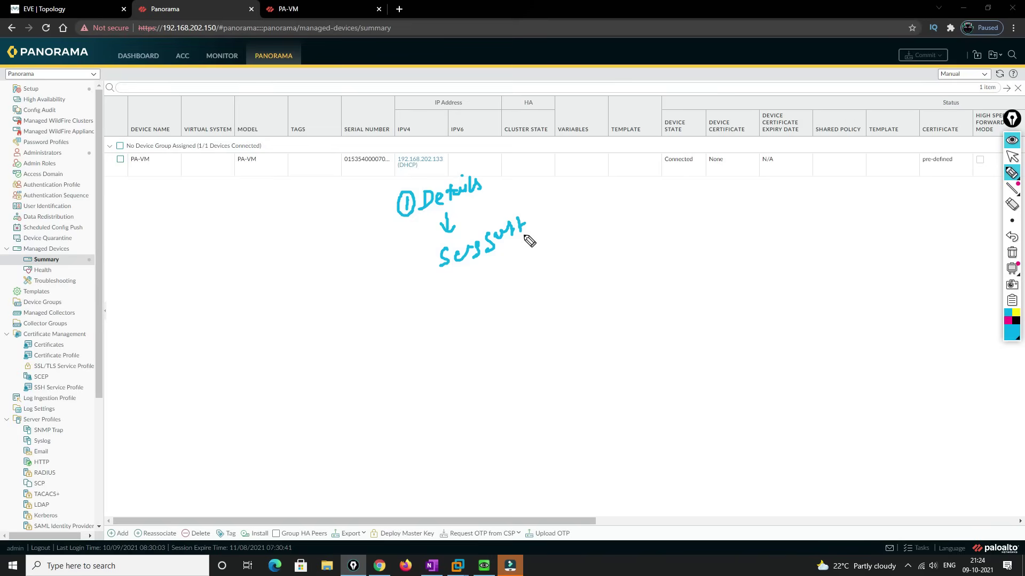
pyautogui.moveTo(496, 262)
pyautogui.mouseDown()
pyautogui.moveTo(492, 285)
pyautogui.moveTo(502, 274)
pyautogui.mouseUp()
# - Draw a ticked checkbox, a down arrow, a handwritten note, and another arrow below it
pyautogui.moveTo(447, 320)
pyautogui.mouseDown()
pyautogui.moveTo(469, 327)
pyautogui.moveTo(457, 332)
pyautogui.moveTo(551, 277)
pyautogui.moveTo(555, 300)
pyautogui.moveTo(569, 276)
pyautogui.mouseUp()
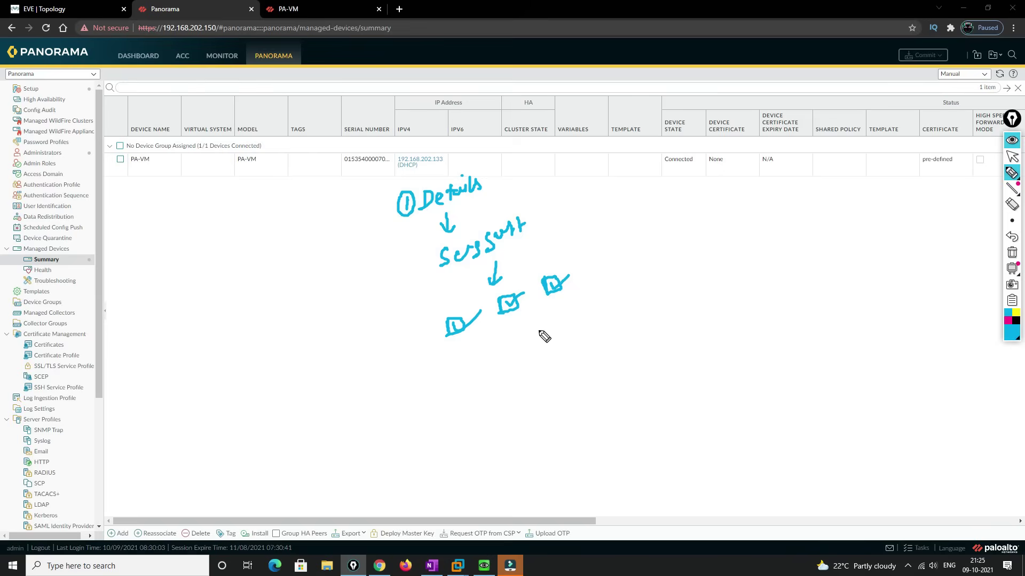
pyautogui.moveTo(515, 315); pyautogui.dragTo(515, 337)
pyautogui.moveTo(510, 328); pyautogui.dragTo(523, 327)
pyautogui.moveTo(486, 375)
pyautogui.mouseDown()
pyautogui.moveTo(539, 357)
pyautogui.moveTo(514, 382)
pyautogui.moveTo(567, 375)
pyautogui.mouseUp()
pyautogui.moveTo(579, 367); pyautogui.dragTo(591, 357)
pyautogui.moveTo(597, 349); pyautogui.dragTo(600, 352)
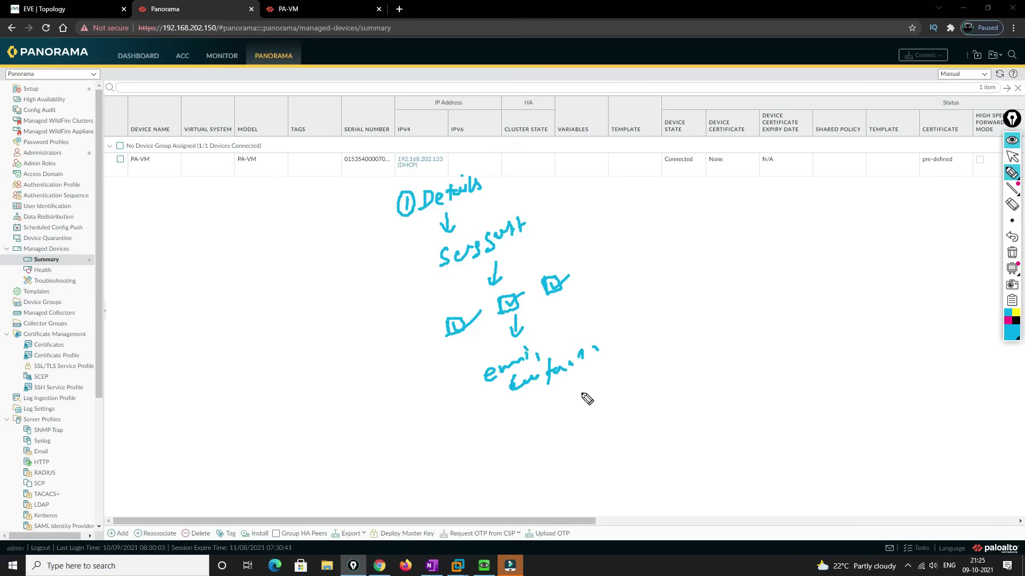
pyautogui.moveTo(568, 380)
pyautogui.mouseDown()
pyautogui.moveTo(557, 425)
pyautogui.moveTo(582, 412)
pyautogui.mouseUp()
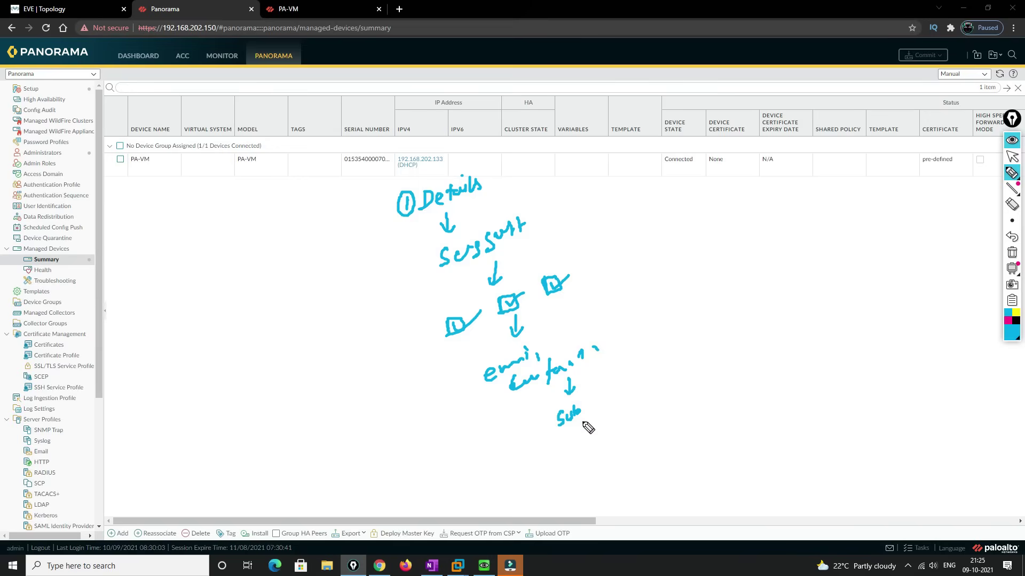